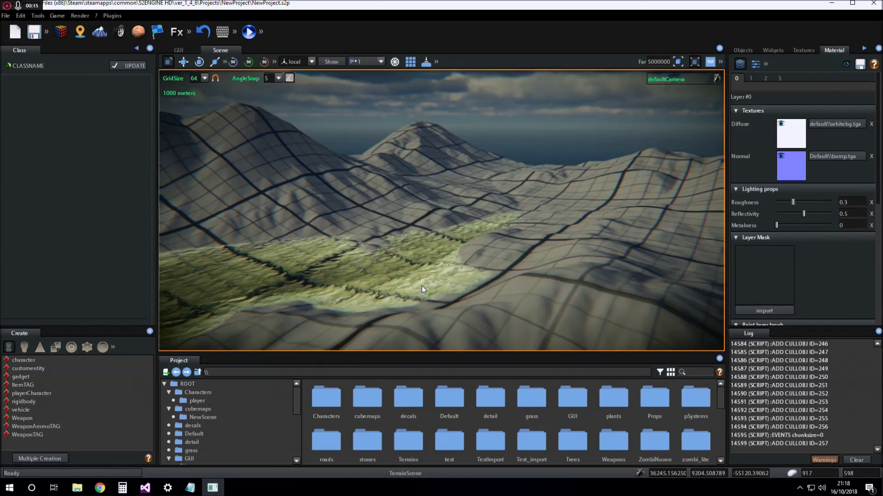
# - Open the Terrain editor with the Elevate Brush at radius 32, pressure 50, strength 16
pyautogui.click(104, 32)
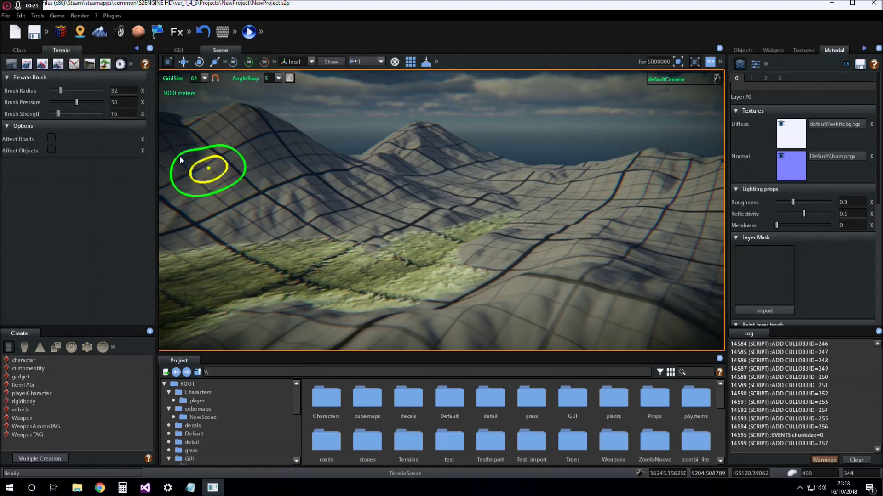
# - Switch to the Paint brush and show the terrain material's general base-texture properties
pyautogui.click(74, 65)
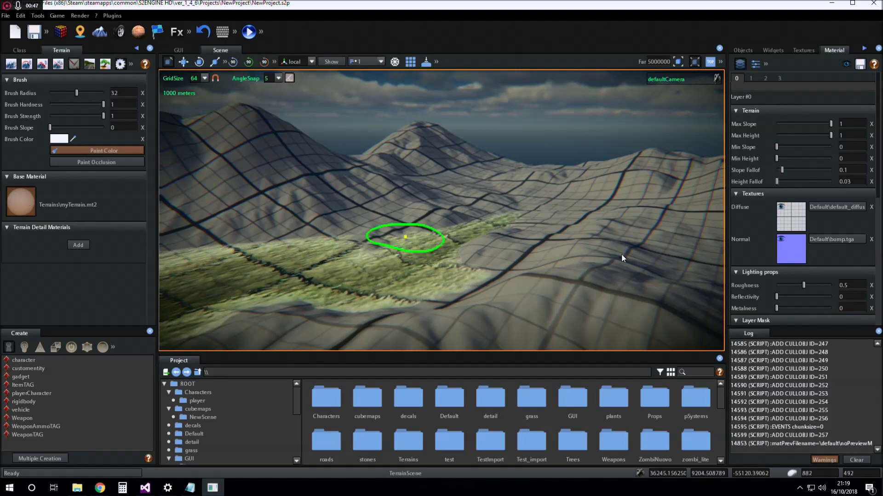
pyautogui.click(755, 64)
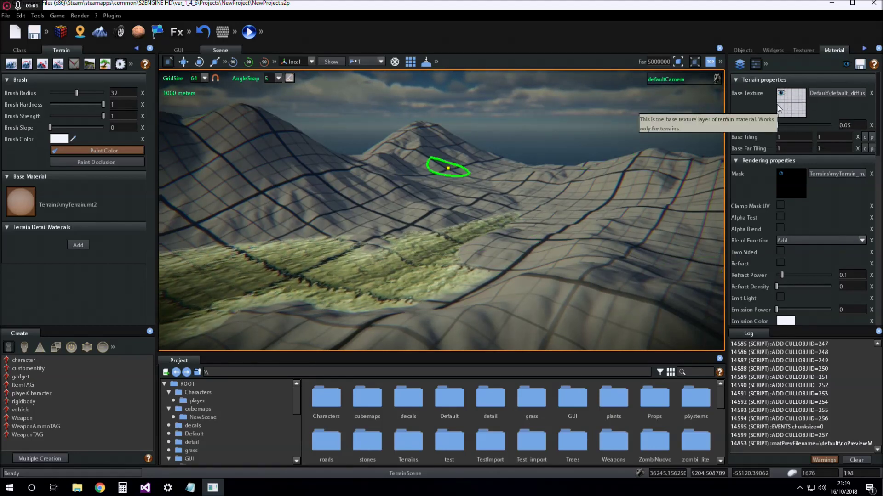
pyautogui.click(740, 64)
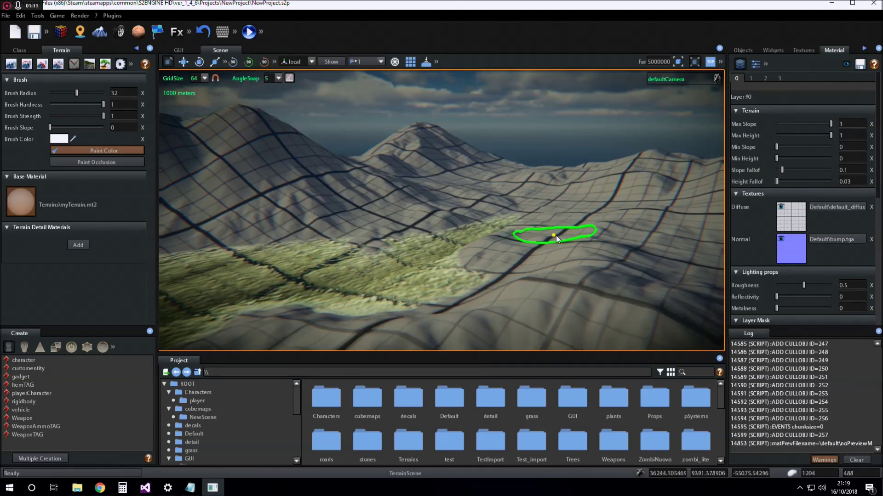
pyautogui.moveTo(556, 236); pyautogui.dragTo(568, 245, button='right')
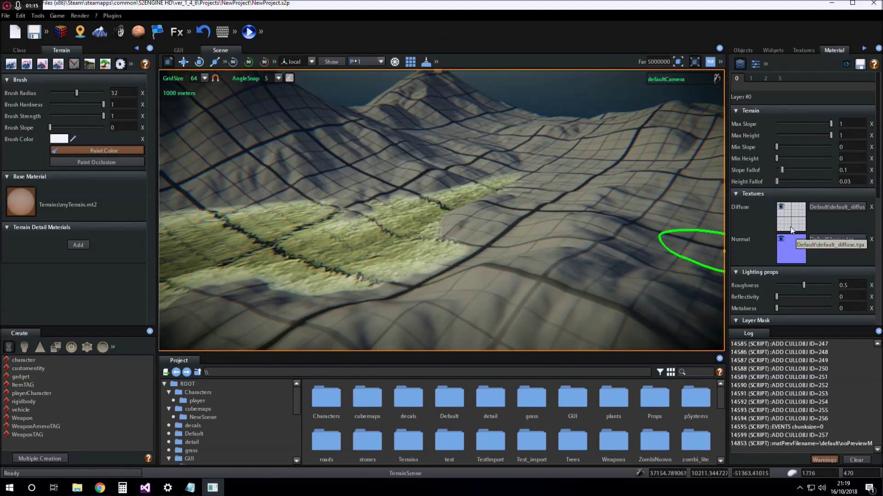
pyautogui.moveTo(539, 252); pyautogui.dragTo(537, 242, button='right')
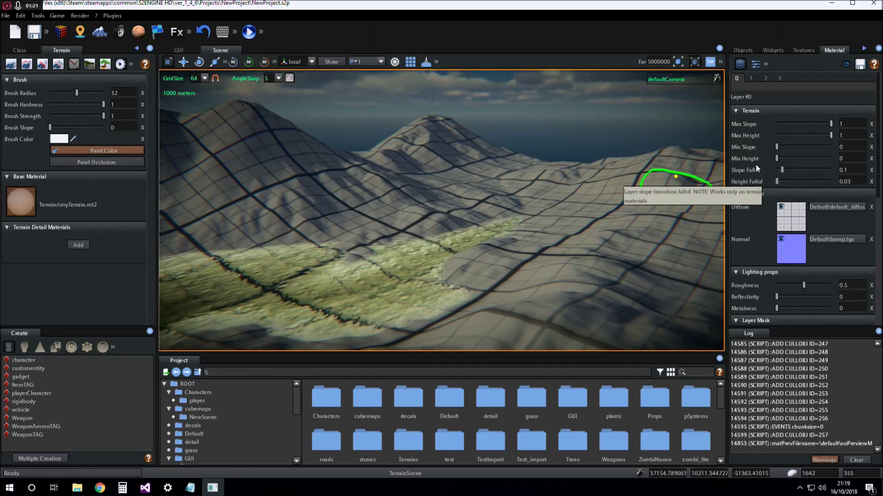
pyautogui.click(754, 67)
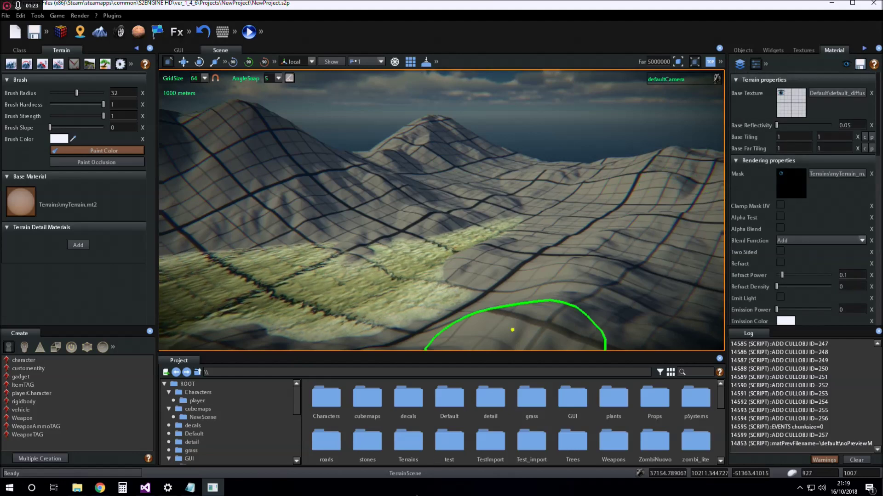
# - Set grass09_d.dds from Terrains as the base texture and lower layer 0's Max Slope to 0.83
pyautogui.doubleClick(414, 435)
pyautogui.moveTo(498, 403); pyautogui.dragTo(798, 108)
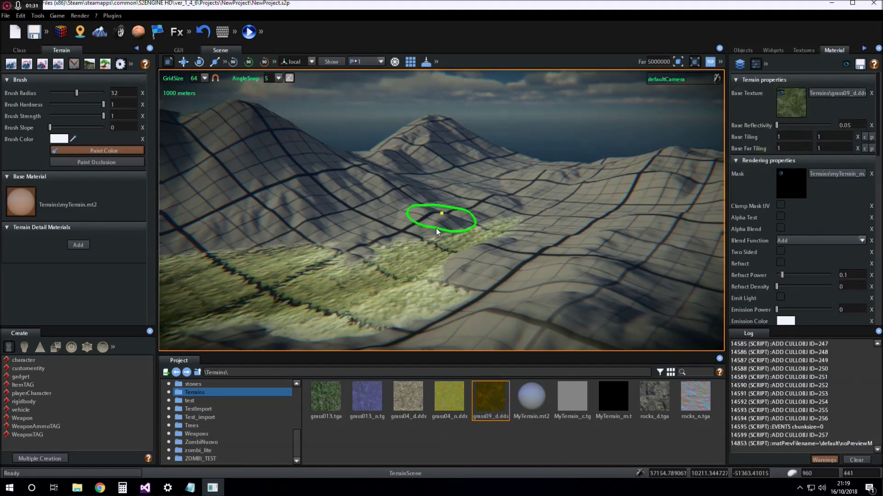
pyautogui.click(740, 65)
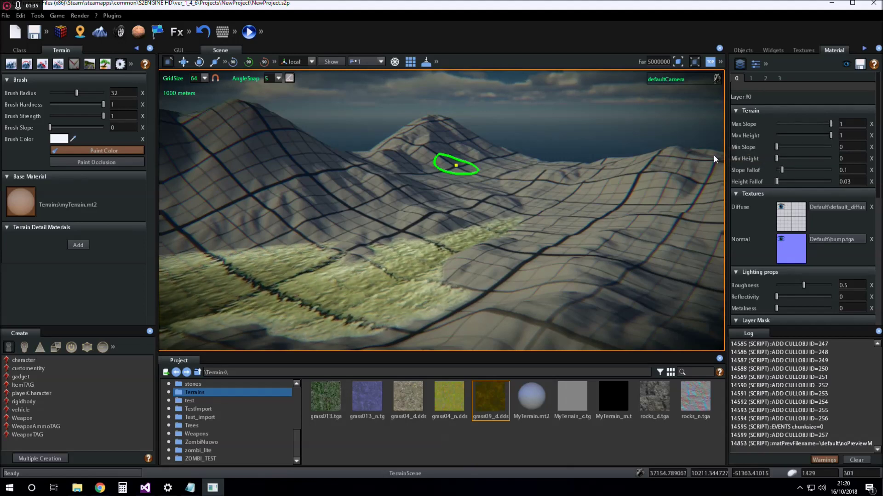
pyautogui.moveTo(830, 123)
pyautogui.mouseDown()
pyautogui.moveTo(812, 123)
pyautogui.moveTo(821, 123)
pyautogui.mouseUp()
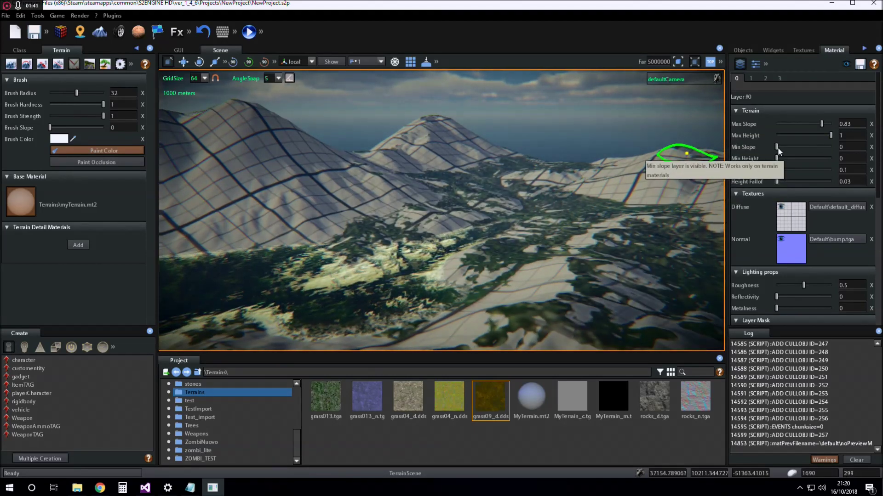
# - Preview Min Slope values, then settle layer 0 at Max Slope 0 and Max Height 0.64
pyautogui.moveTo(782, 147); pyautogui.dragTo(761, 145)
pyautogui.moveTo(824, 121)
pyautogui.mouseDown()
pyautogui.moveTo(832, 122)
pyautogui.moveTo(816, 126)
pyautogui.mouseUp()
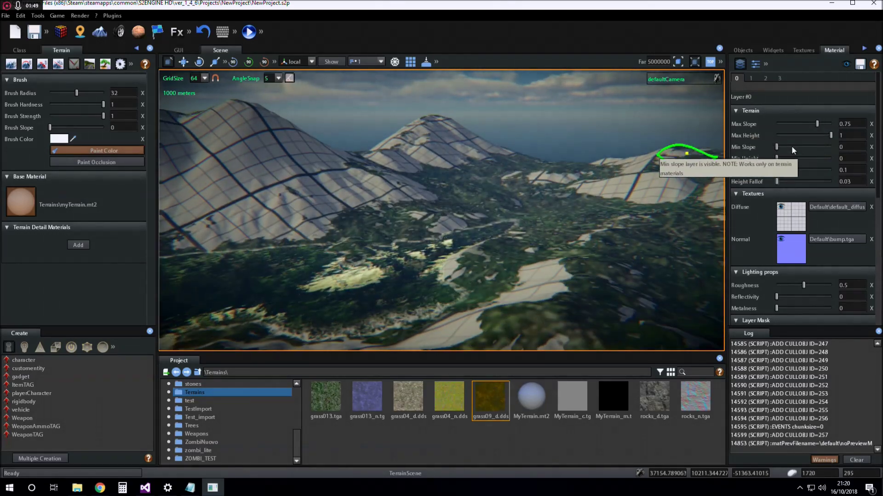
pyautogui.moveTo(777, 147); pyautogui.dragTo(730, 125)
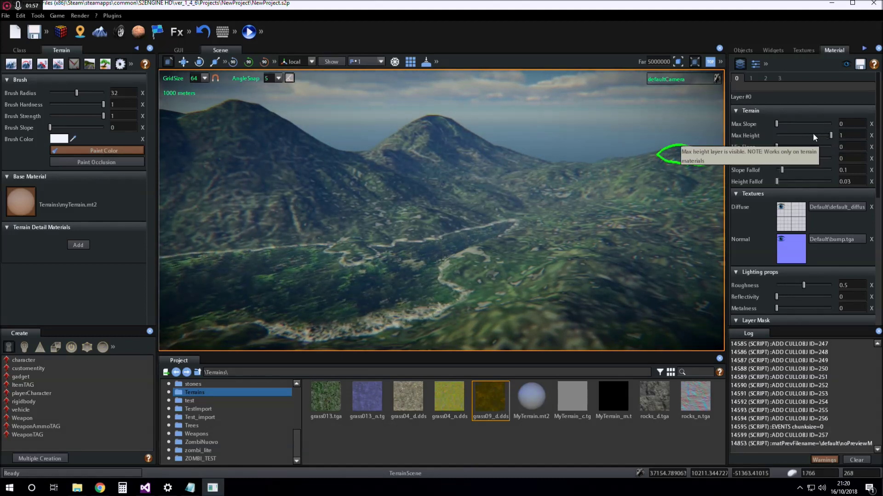
pyautogui.moveTo(830, 135)
pyautogui.mouseDown()
pyautogui.moveTo(806, 136)
pyautogui.moveTo(834, 142)
pyautogui.moveTo(814, 138)
pyautogui.mouseUp()
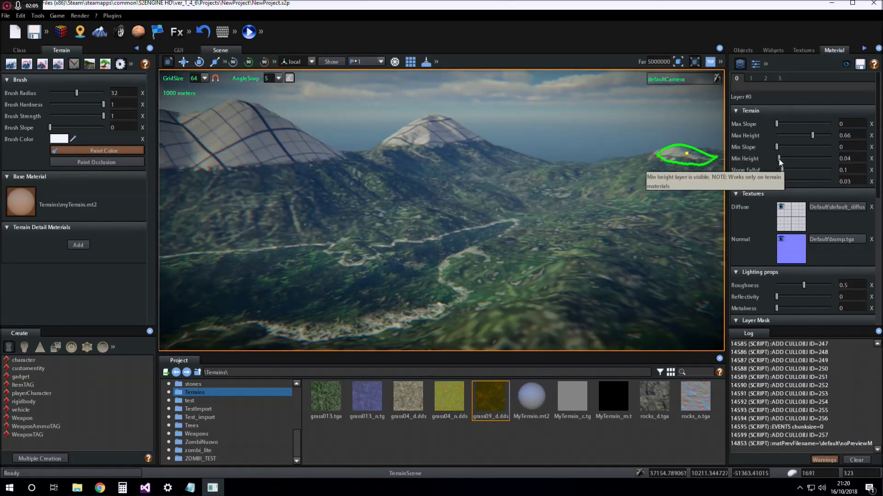
pyautogui.moveTo(800, 160); pyautogui.dragTo(811, 137)
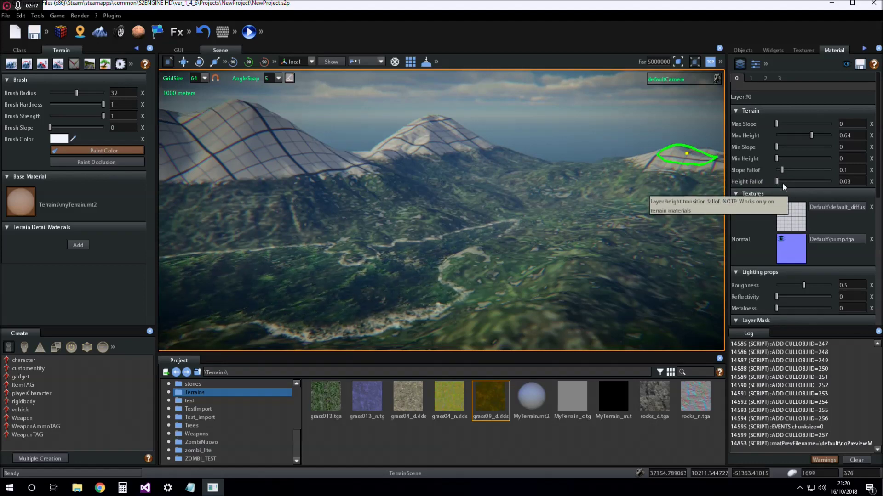
# - Set Height Falloff to 0.1, then bring it down to 0.01 while viewing the snowy ridge
pyautogui.click(839, 182)
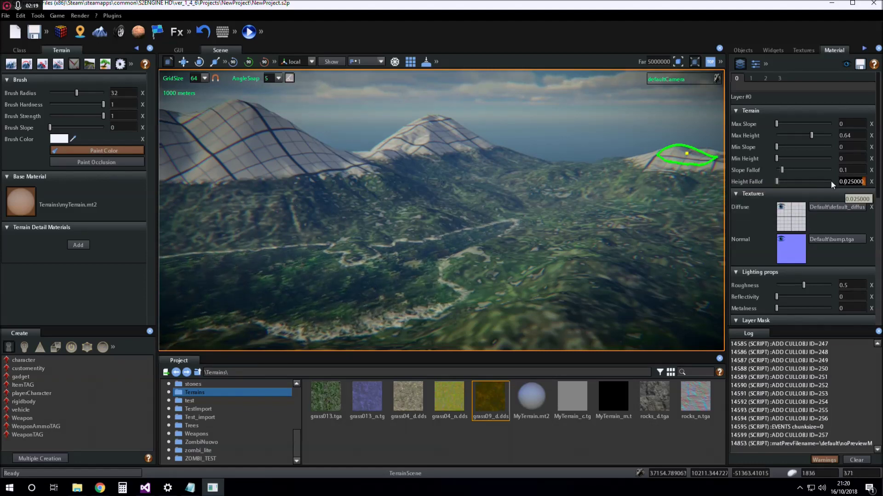
pyautogui.write('0.1')
pyautogui.press('Return')
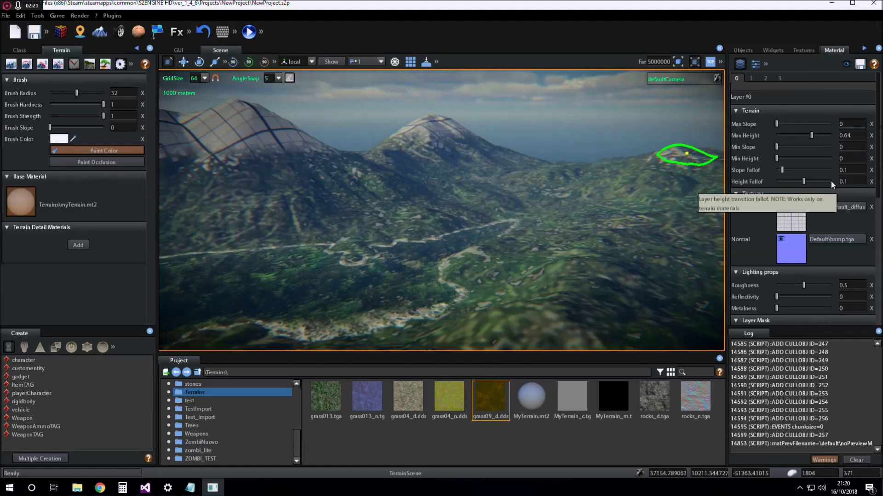
pyautogui.moveTo(803, 181)
pyautogui.mouseDown()
pyautogui.moveTo(769, 181)
pyautogui.moveTo(790, 186)
pyautogui.mouseUp()
pyautogui.moveTo(467, 183); pyautogui.dragTo(524, 183, button='right')
pyautogui.press('w')
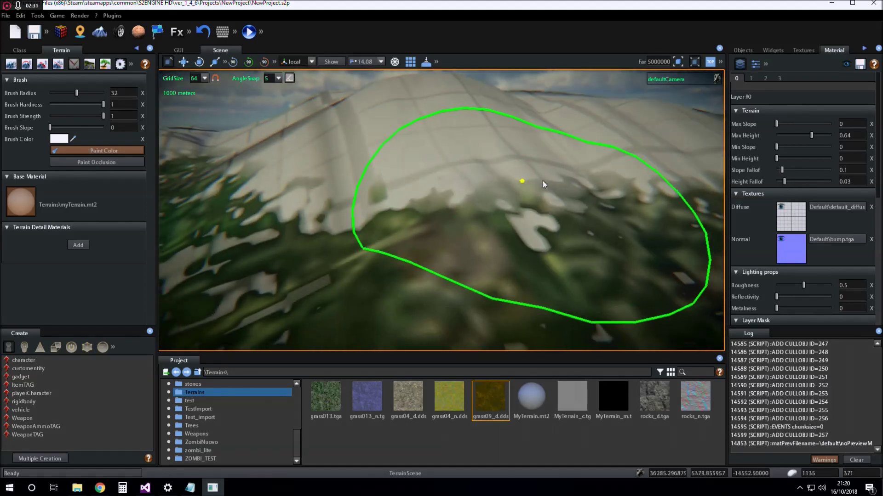
pyautogui.moveTo(785, 182); pyautogui.dragTo(756, 181)
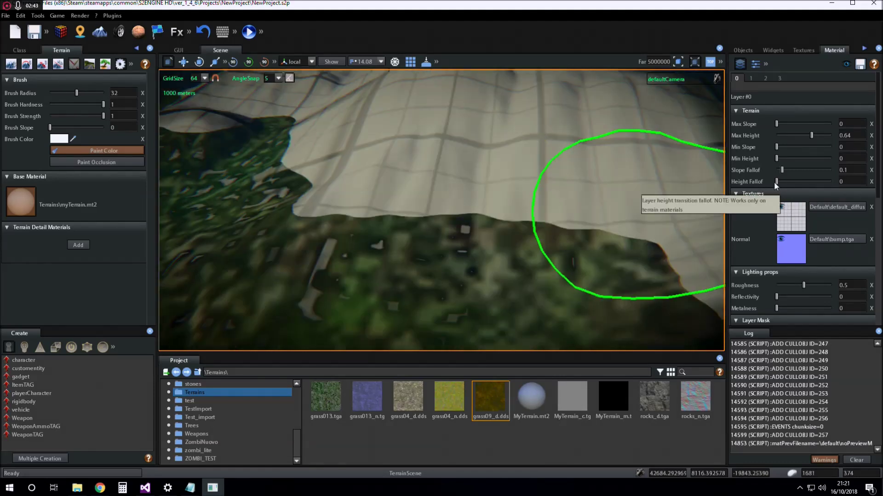
pyautogui.moveTo(774, 181)
pyautogui.mouseDown()
pyautogui.moveTo(790, 181)
pyautogui.moveTo(770, 181)
pyautogui.moveTo(782, 182)
pyautogui.mouseUp()
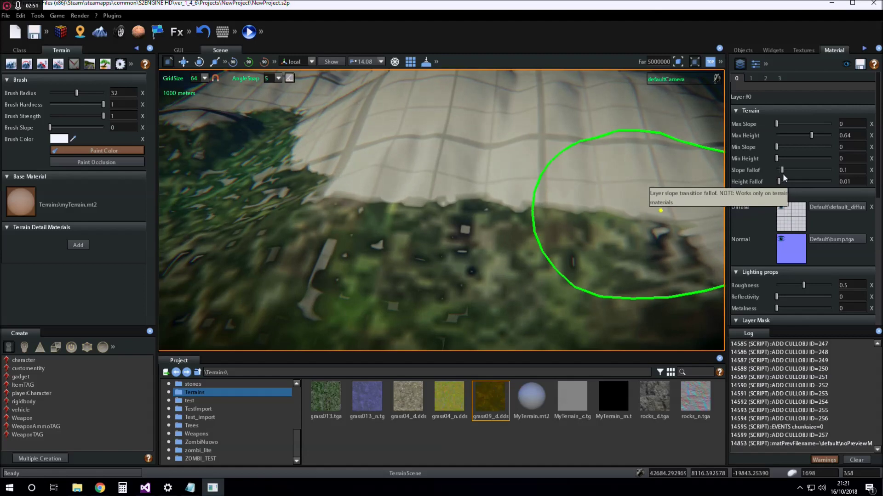
# - Tune layer 0 to Max Slope 0.57 and Slope Falloff 0.40 for a softer grass blend
pyautogui.moveTo(787, 123); pyautogui.dragTo(812, 124)
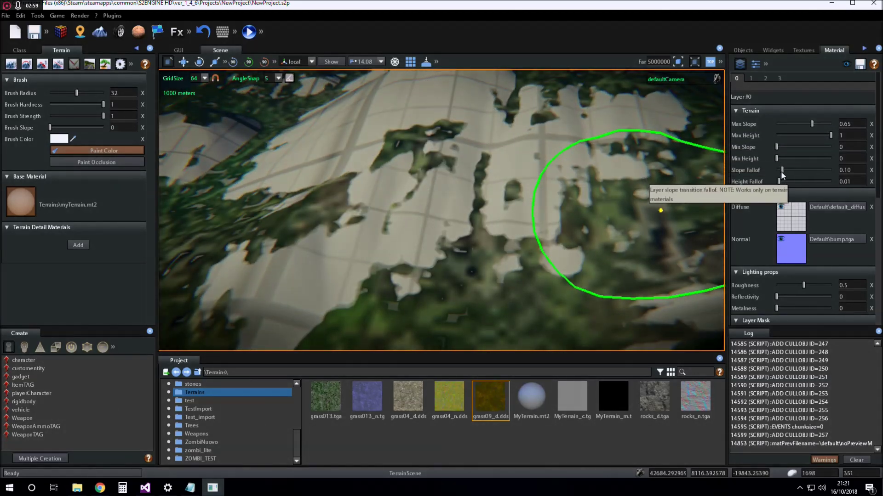
pyautogui.moveTo(781, 171); pyautogui.dragTo(769, 169)
pyautogui.moveTo(812, 124); pyautogui.dragTo(819, 123)
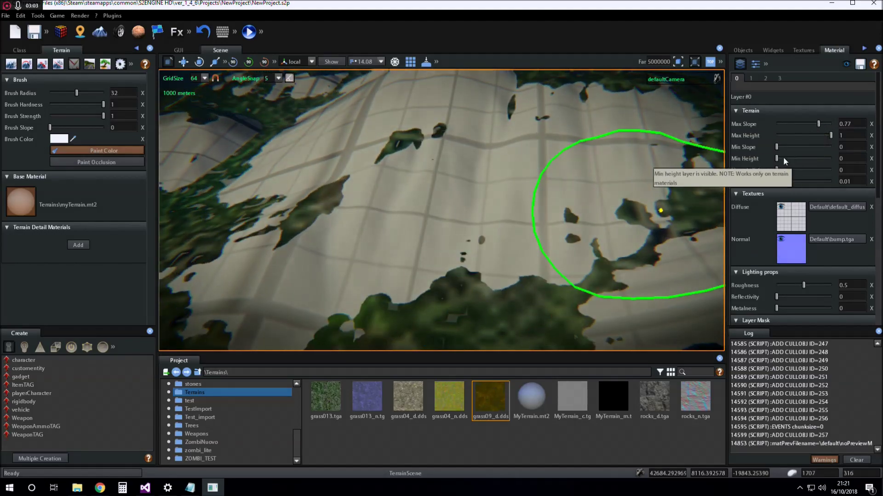
pyautogui.moveTo(778, 170); pyautogui.dragTo(788, 170)
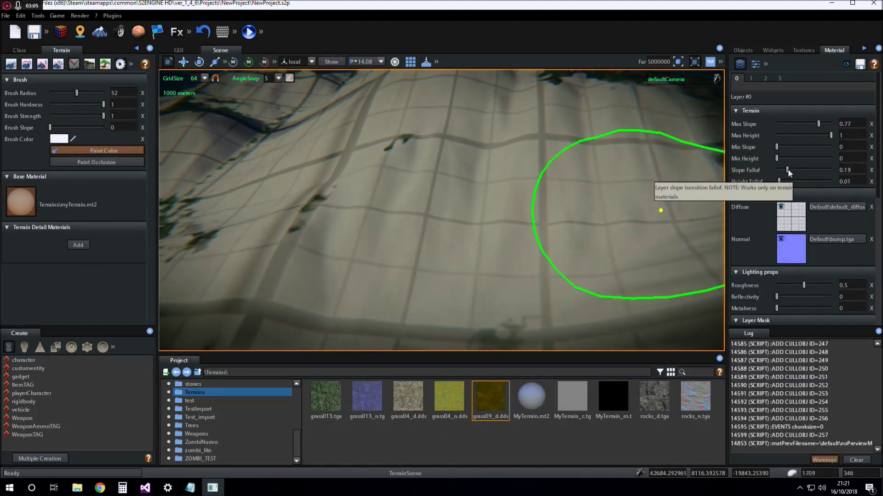
pyautogui.scroll(2, 507, 199)
pyautogui.scroll(-4, 501, 198)
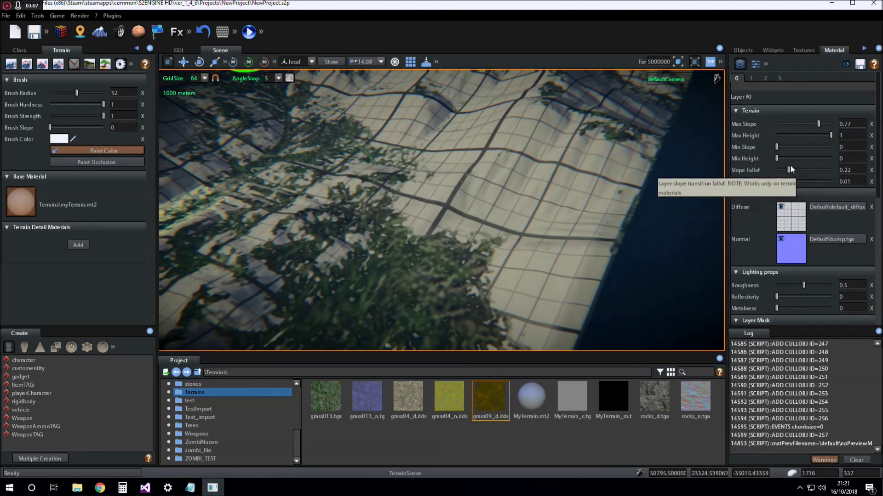
pyautogui.moveTo(790, 170); pyautogui.dragTo(797, 169)
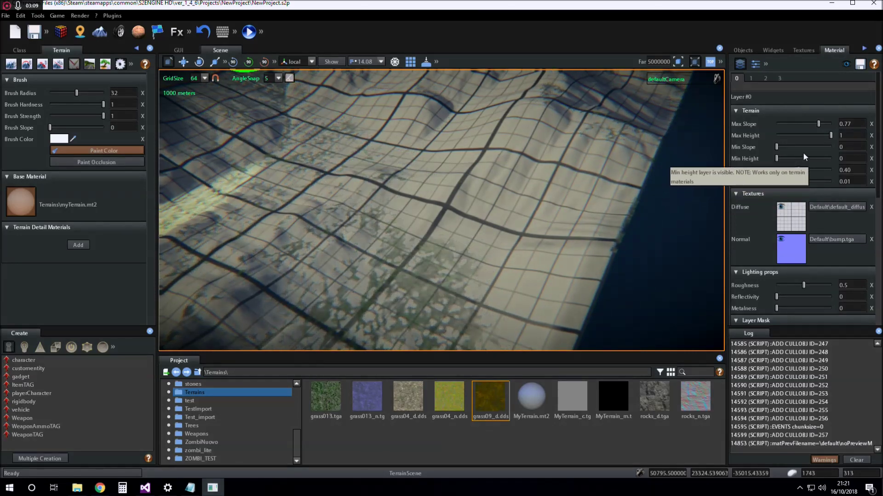
pyautogui.moveTo(819, 123); pyautogui.dragTo(806, 127)
pyautogui.scroll(-5, 385, 247)
pyautogui.scroll(8, 306, 230)
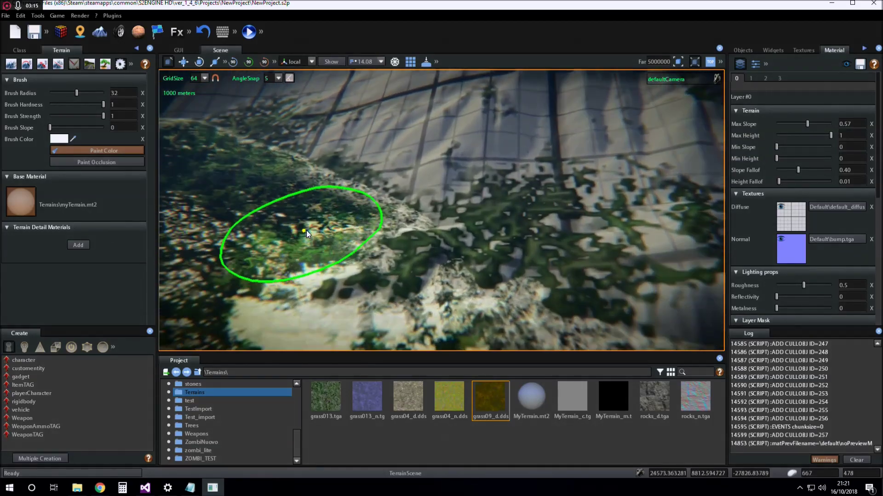
pyautogui.scroll(-4, 306, 231)
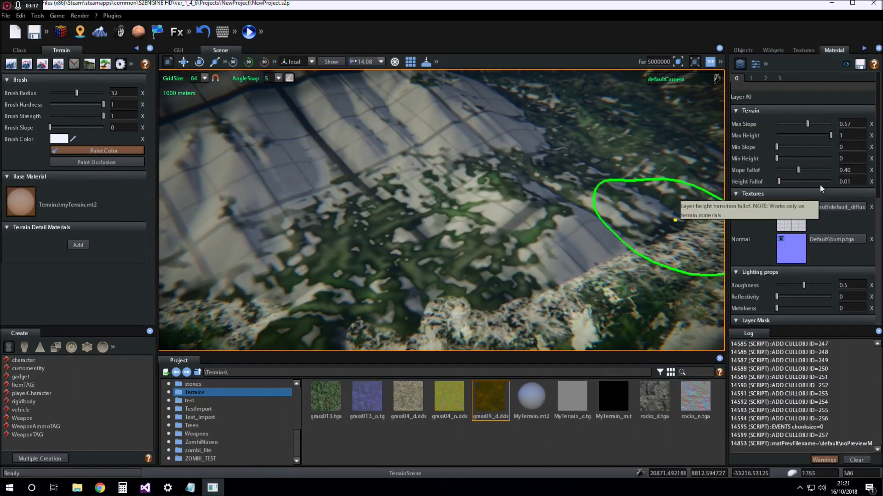
# - Set the grass base texture tiling to 250 by 1 in the general material properties
pyautogui.click(755, 65)
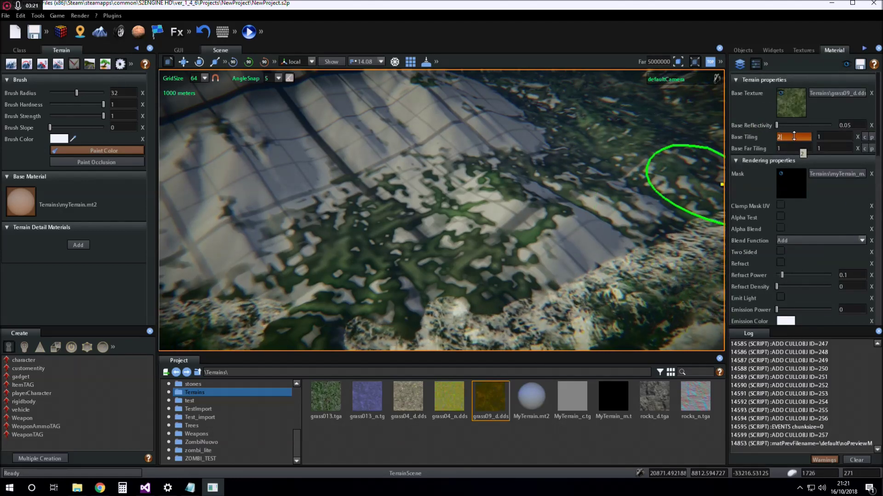
pyautogui.press('Return')
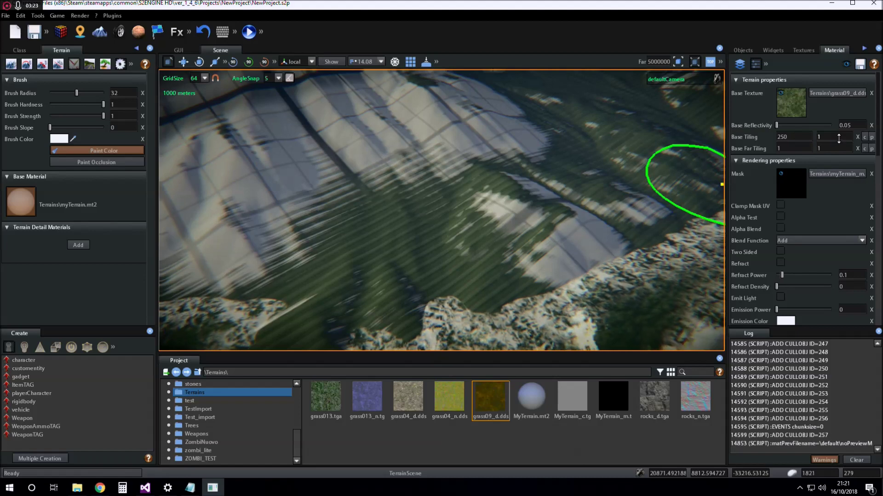